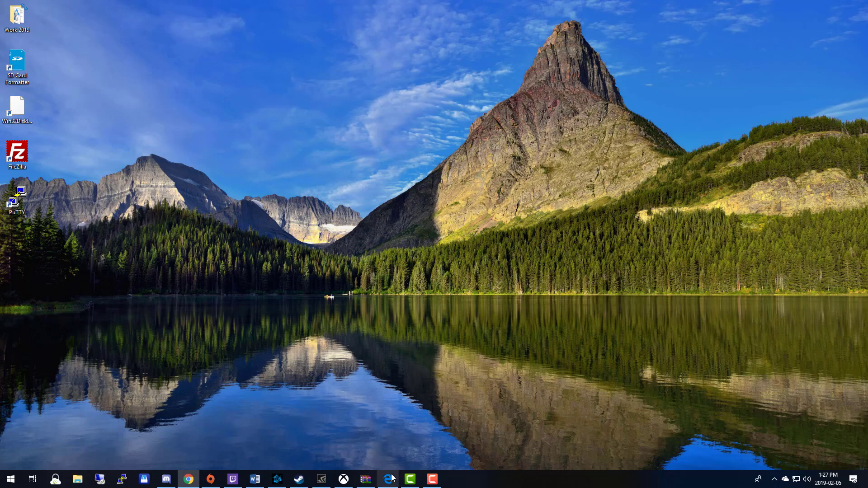
- Restore Edge and scroll the raspberrypi.org Raspbian page down to the Stretch download cards
left_click(389, 478)
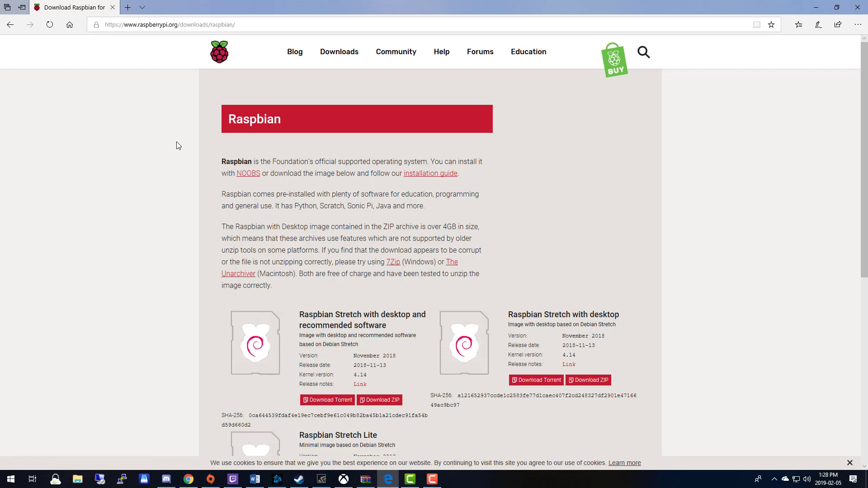
scroll(388, 157, "down", 4)
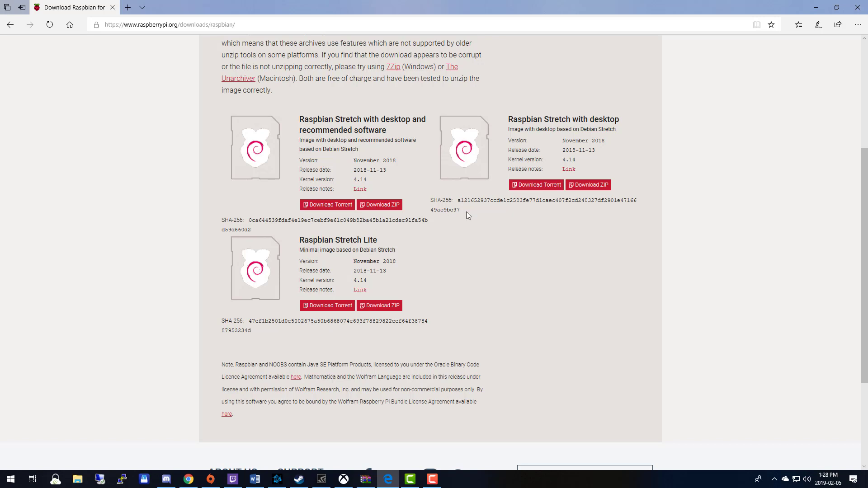
- Start and cancel the Raspbian Stretch with desktop ZIP download, fetching its torrent file instead
left_click(596, 192)
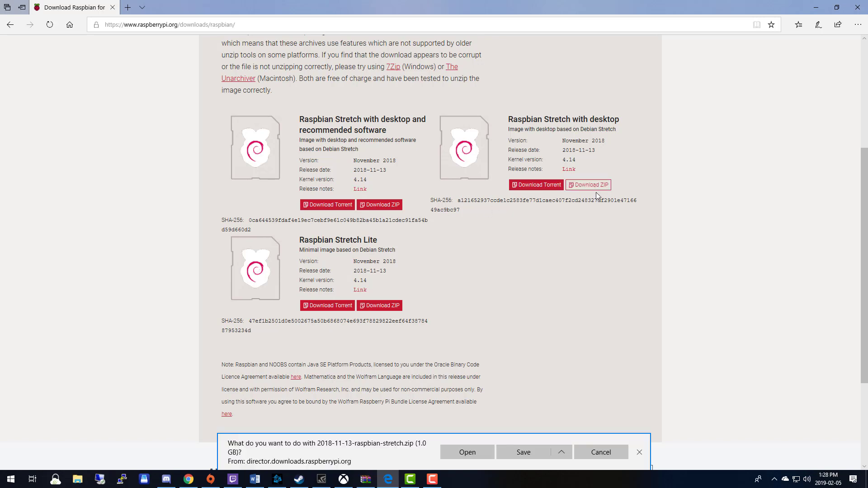
left_click(519, 454)
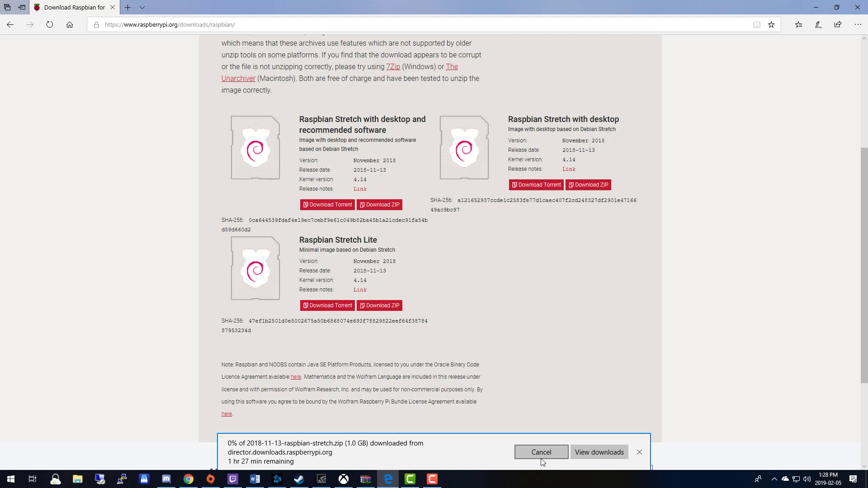
left_click(639, 452)
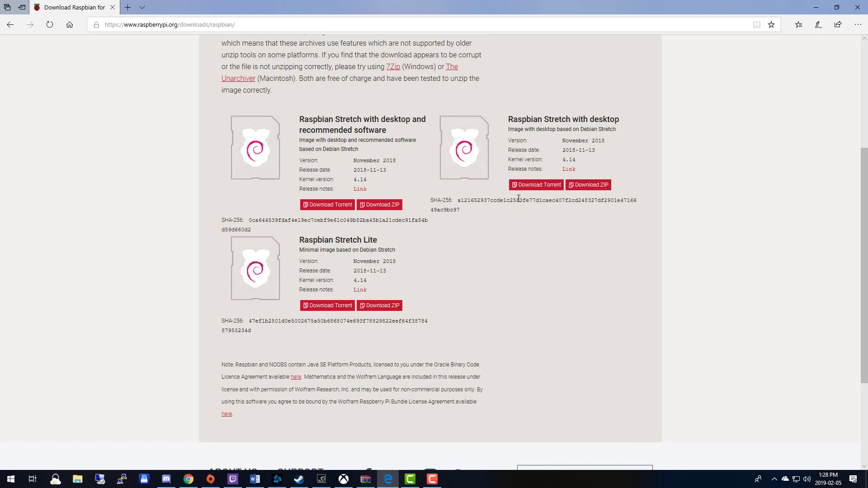
left_click(533, 188)
- Add the Raspbian Stretch torrent in uTorrent so it downloads, then minimize uTorrent
left_click(520, 449)
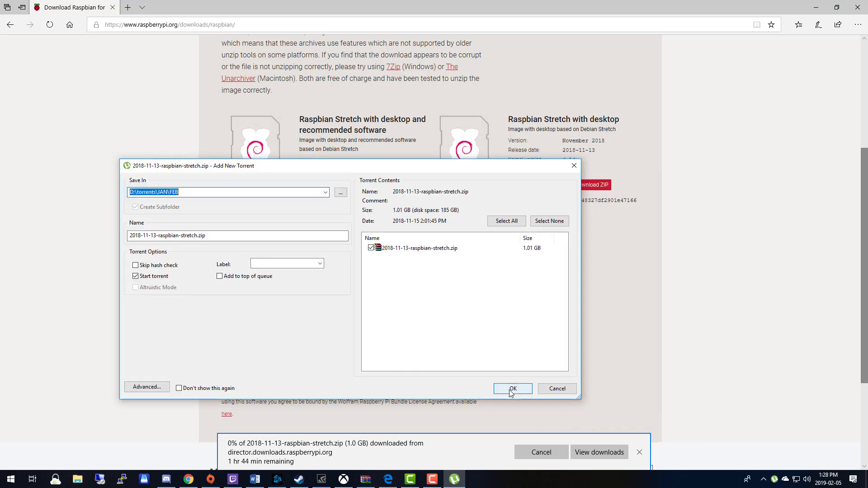
left_click(513, 389)
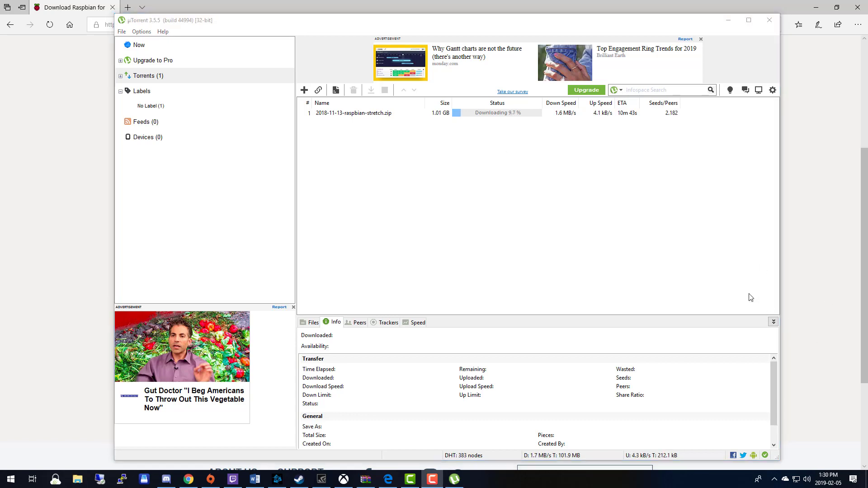
left_click(728, 20)
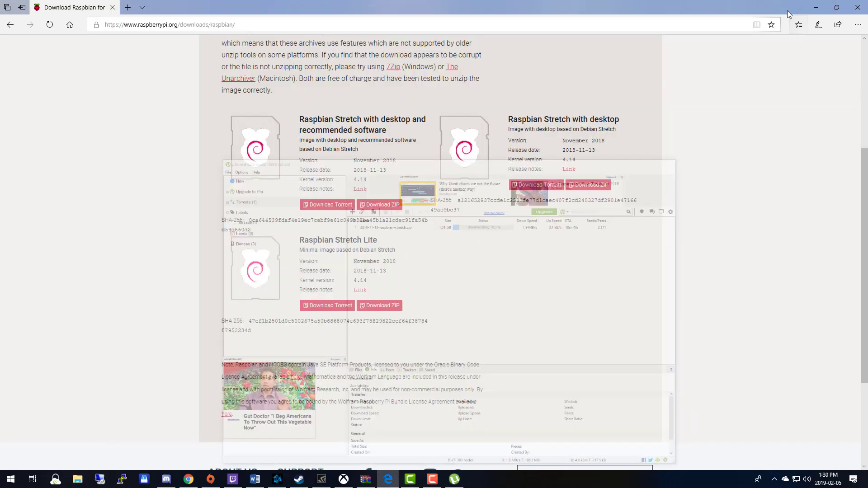
- Quick-format card F: in SD Card Formatter with the volume label 'Raspian'
left_click(816, 7)
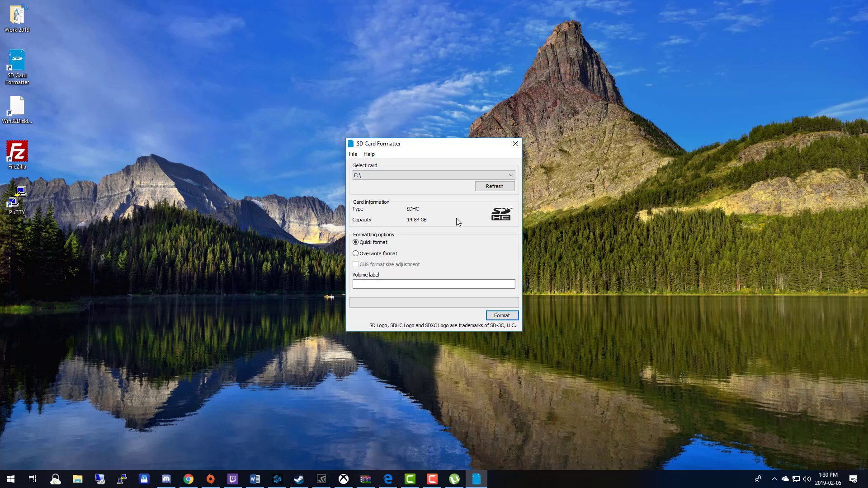
left_click(408, 283)
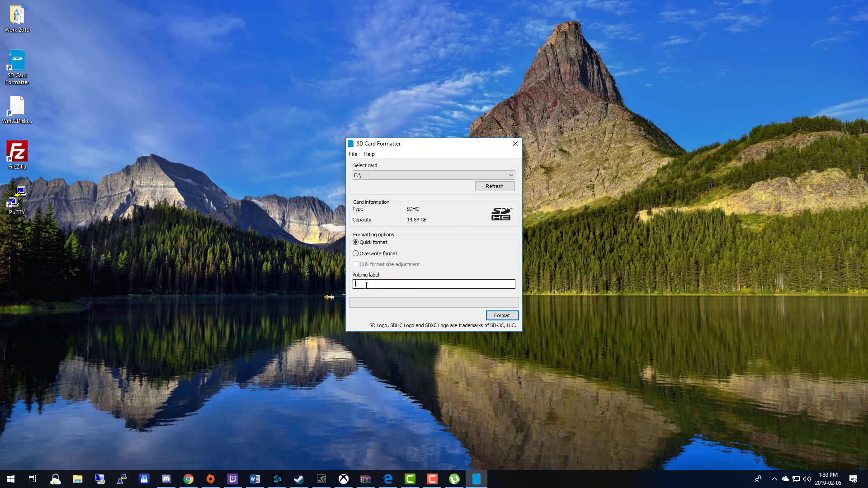
type("Raspian")
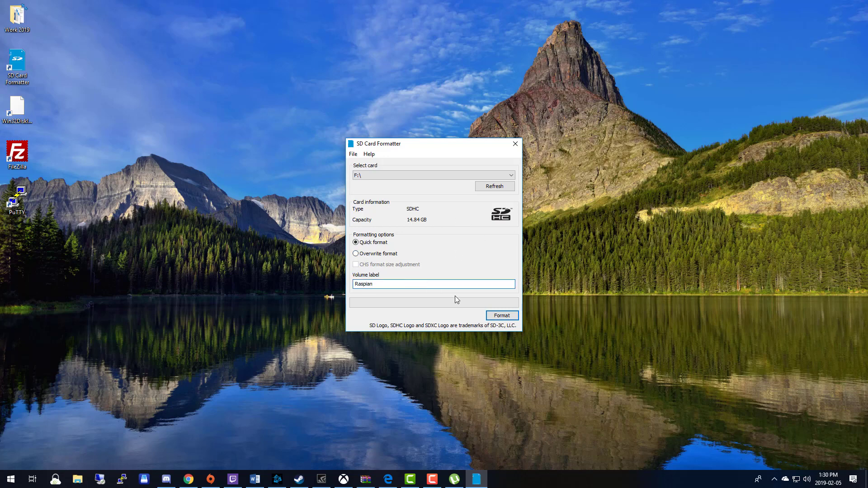
left_click(503, 319)
left_click(463, 268)
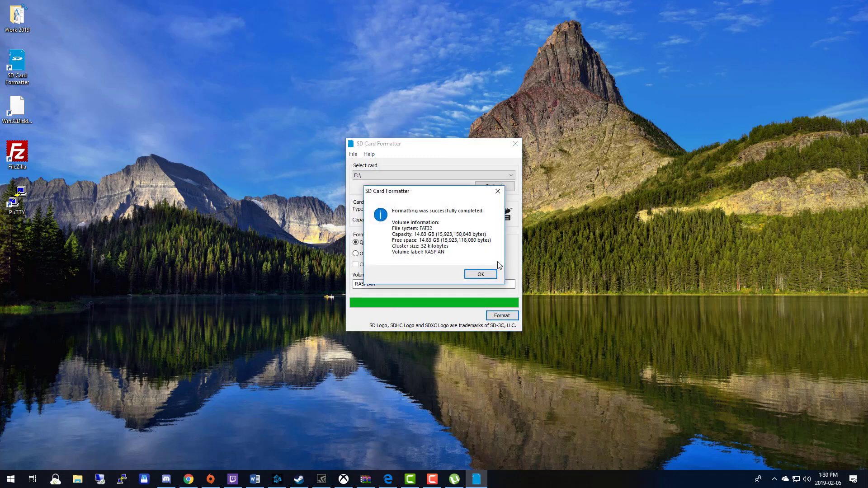
left_click(492, 270)
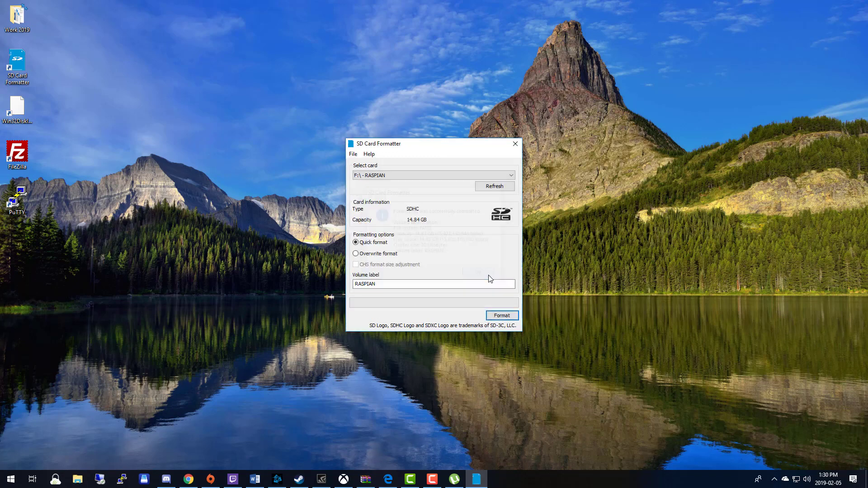
- Open This PC from the Start menu to list the drives
left_click(515, 145)
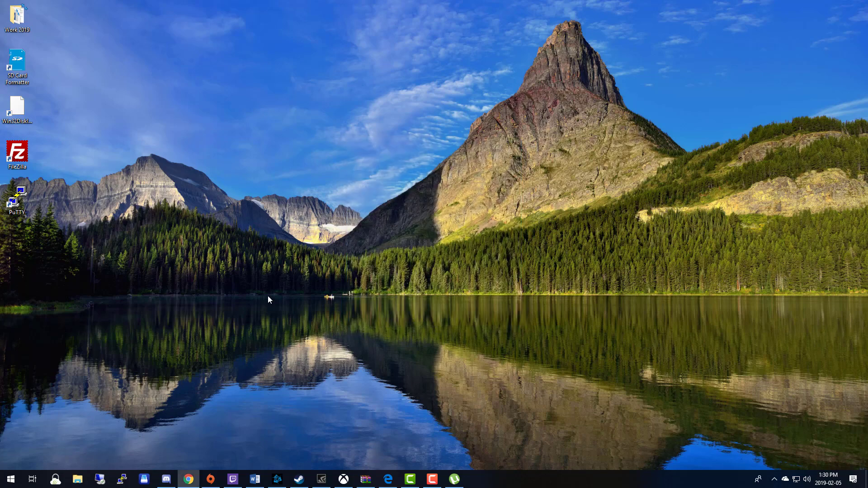
left_click(11, 480)
left_click(143, 190)
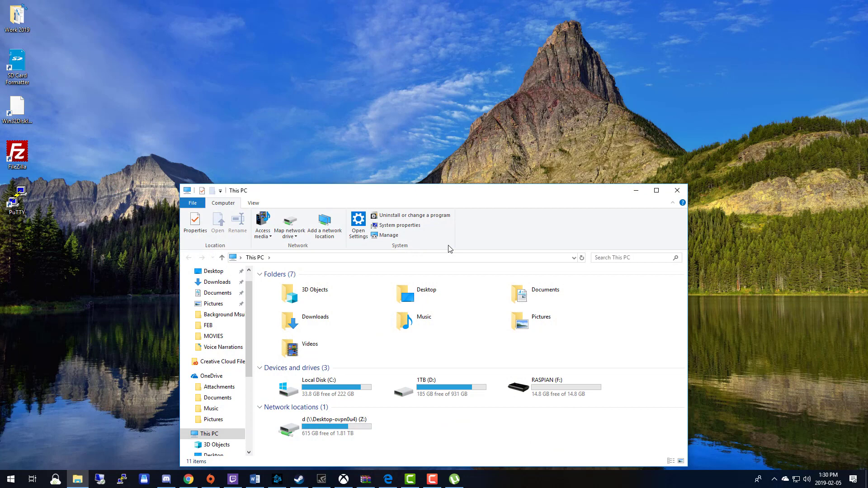
left_click_drag(465, 191, 452, 82)
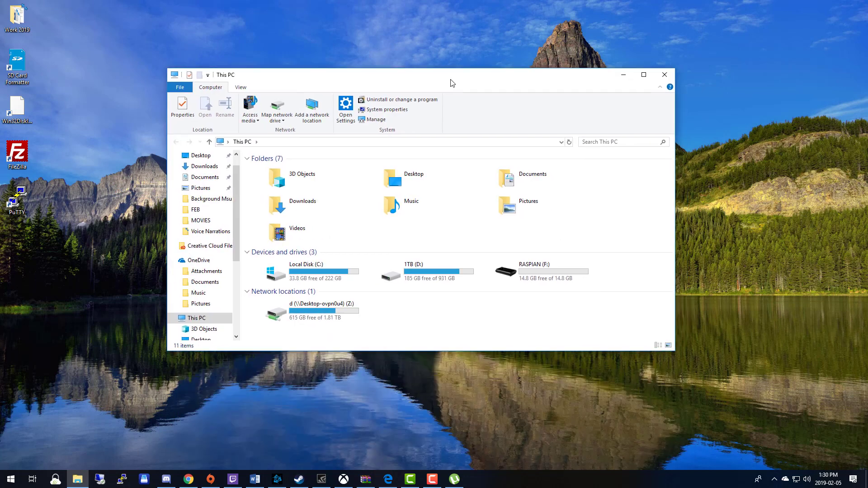
- Quick-format RASPIAN (F:) as FAT32 through its Format dialog
right_click(539, 270)
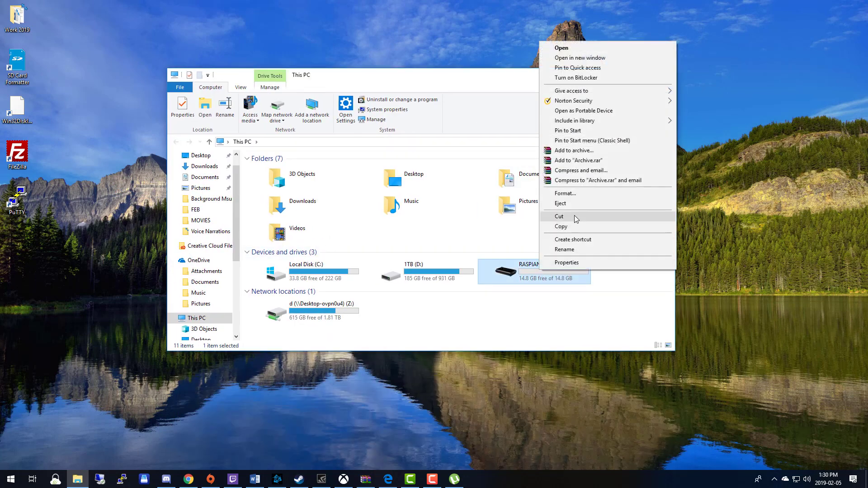
left_click(576, 195)
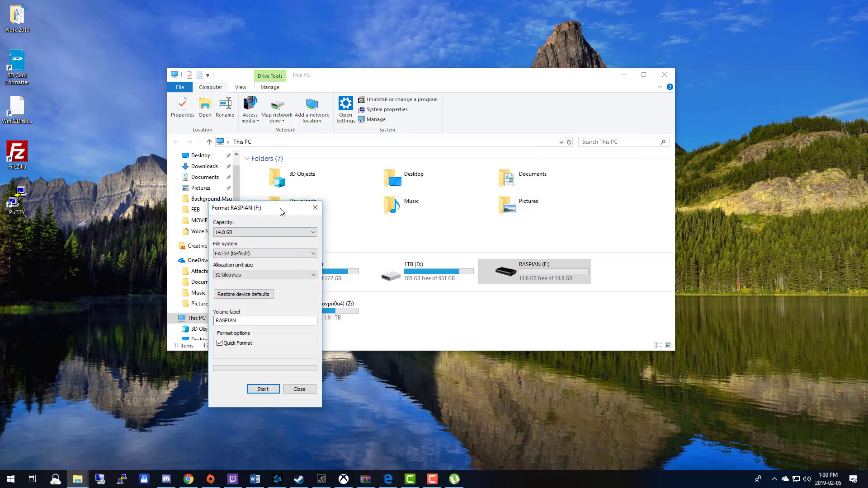
left_click_drag(281, 207, 405, 171)
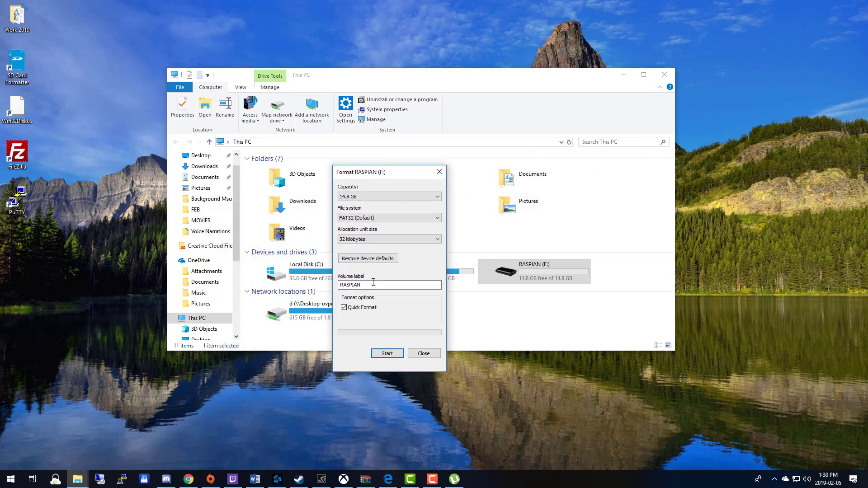
left_click(388, 353)
left_click(468, 243)
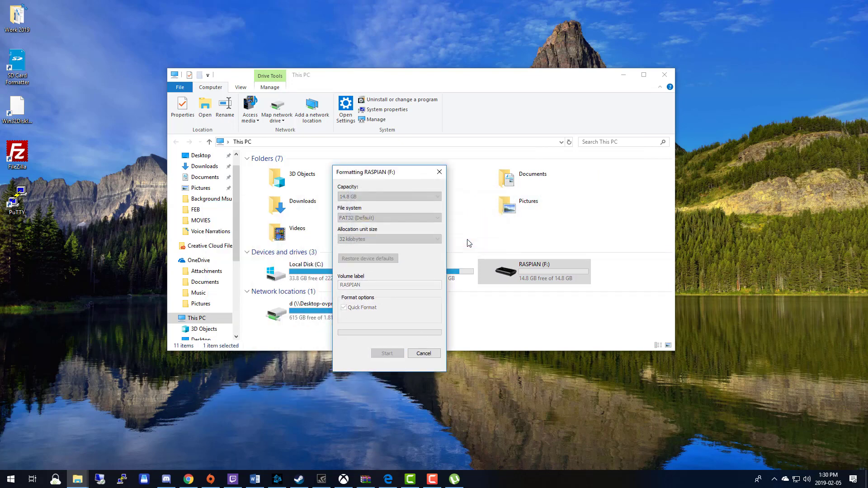
key("Return")
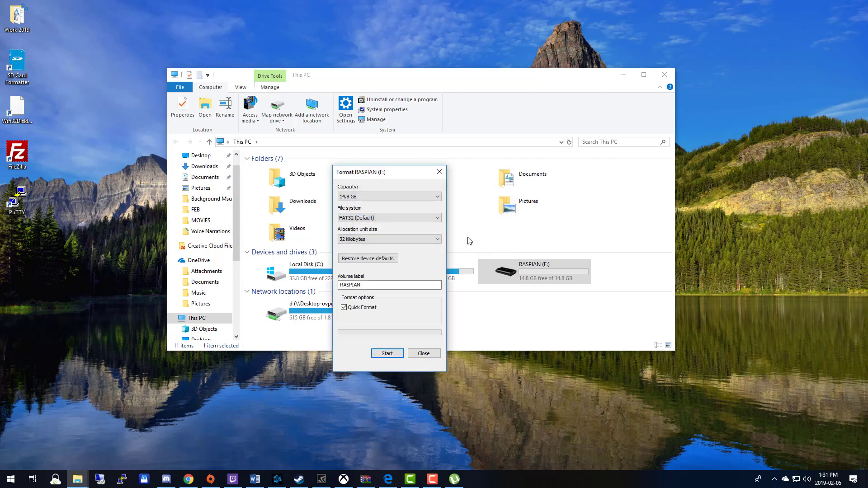
left_click(439, 172)
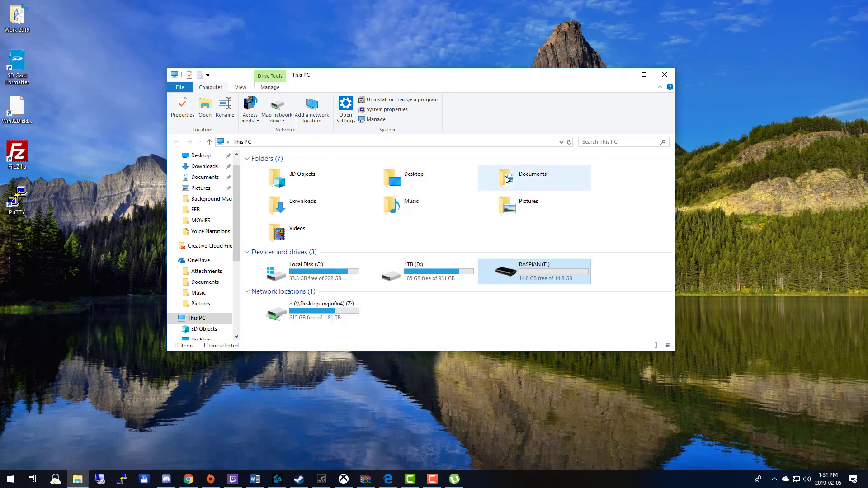
- Close This PC, then close uTorrent once the Raspbian zip shows Finished
left_click(667, 78)
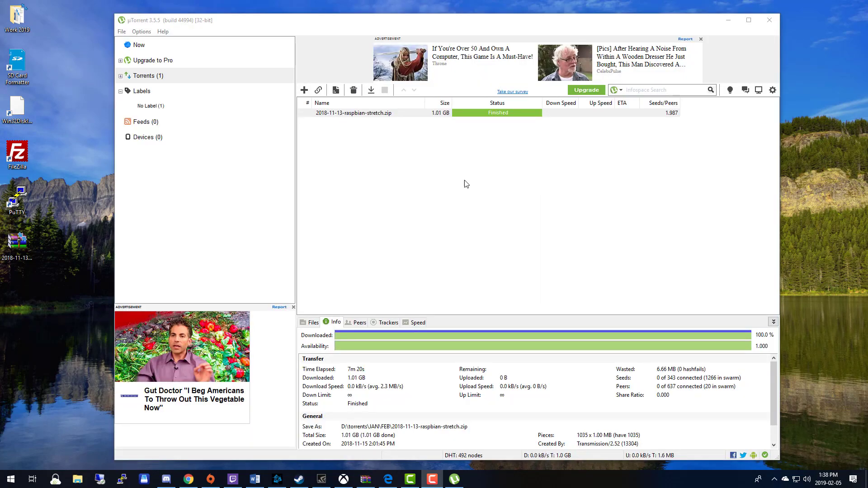
left_click(769, 20)
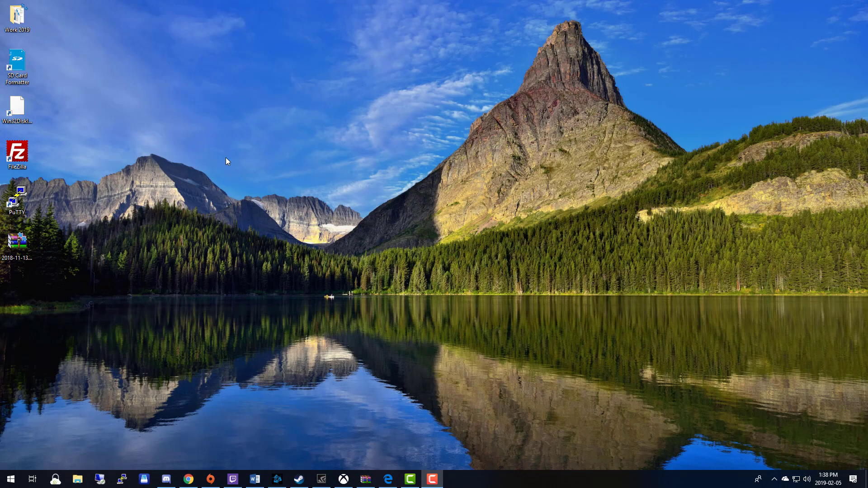
- Open the Raspbian zip in WinRAR and dismiss the licence reminder
double_click(25, 245)
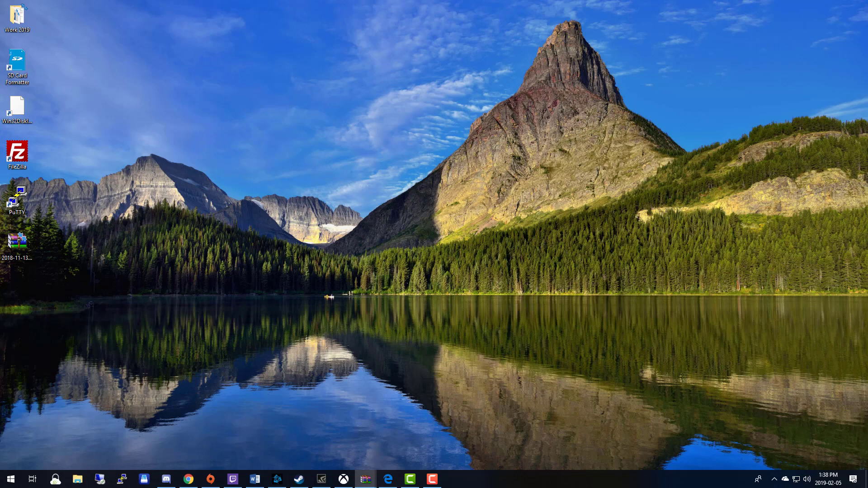
left_click_drag(852, 82, 400, 46)
left_click(528, 40)
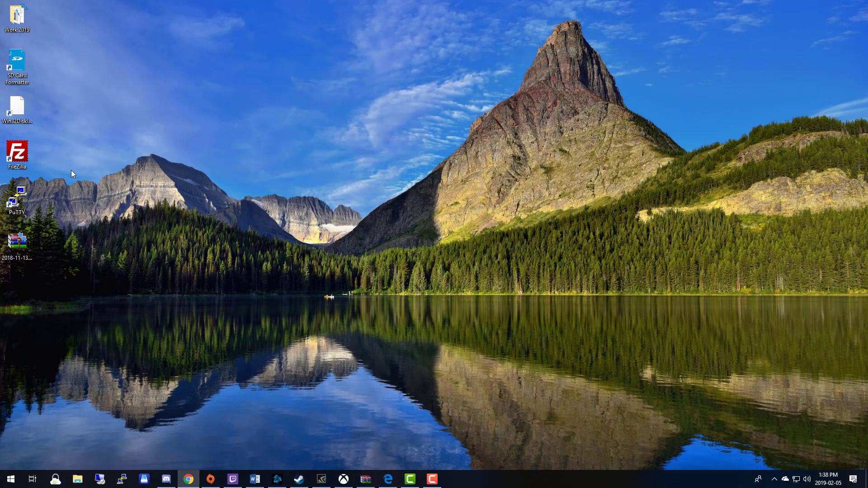
double_click(18, 244)
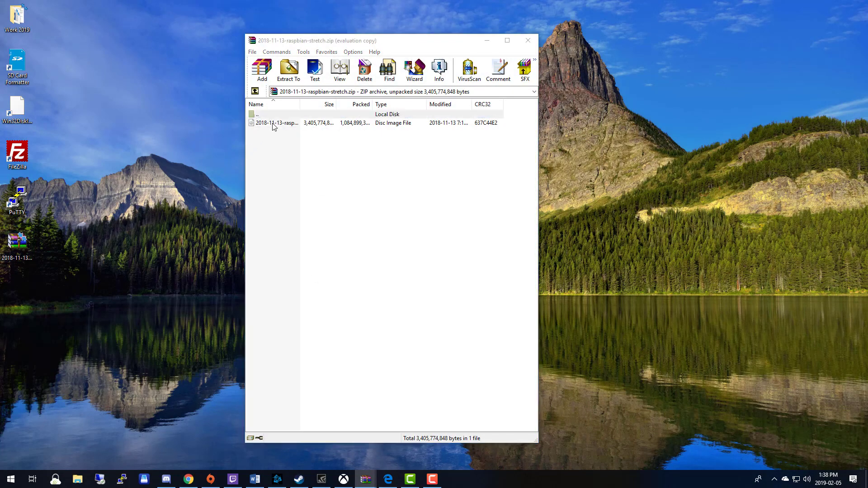
left_click(462, 207)
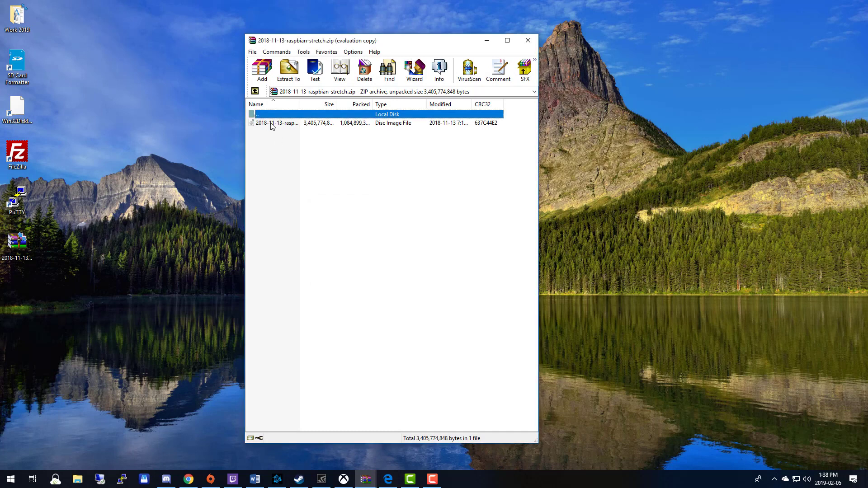
- Extract 2018-11-13-raspbian-stretch.img to the desktop and move its icon into the left column
left_click(271, 122)
left_click_drag(112, 194, 113, 195)
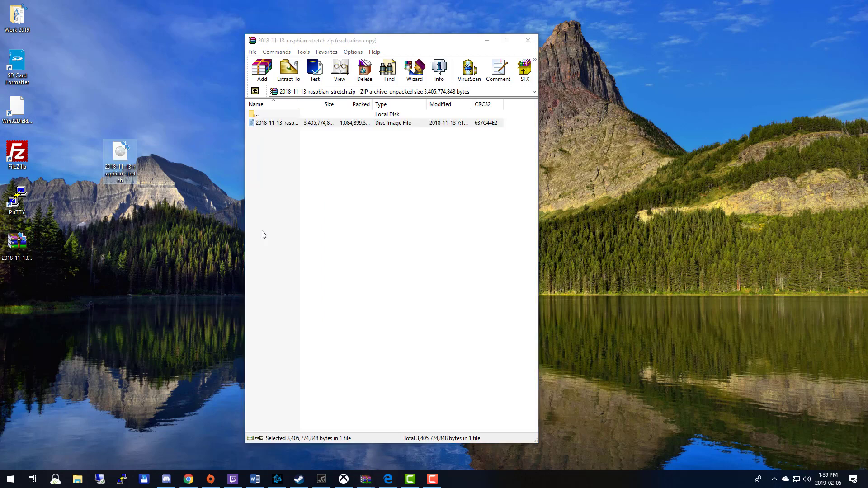
left_click(528, 40)
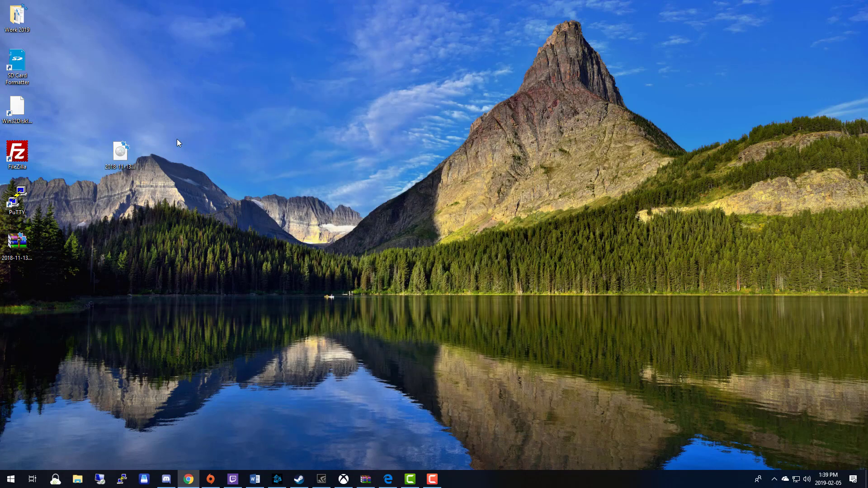
left_click_drag(115, 158, 14, 292)
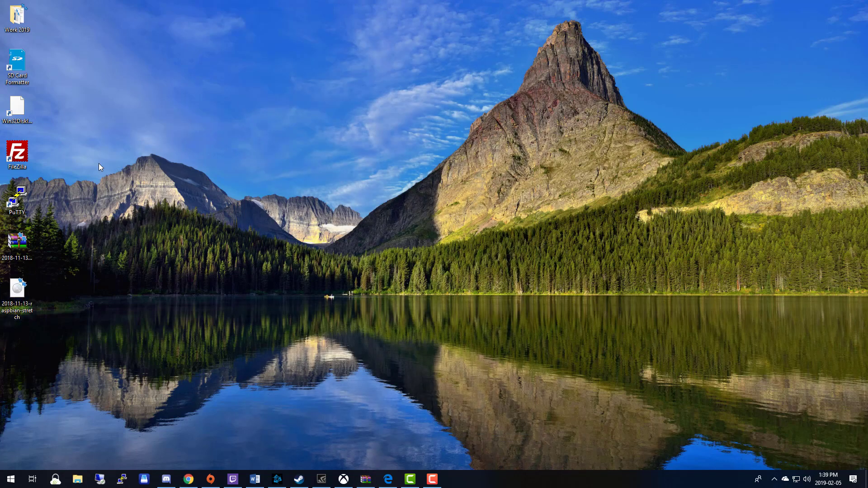
- Launch Win32 Disk Imager and keep [F:\] as the target device
double_click(20, 112)
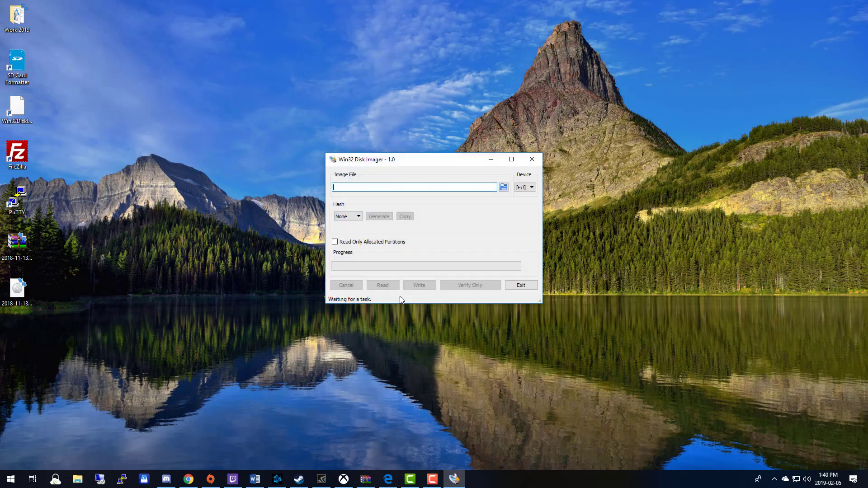
left_click(532, 187)
left_click(532, 197)
- Browse to the Desktop and select the 2018-11-13-raspbian-stretch image file
left_click(504, 188)
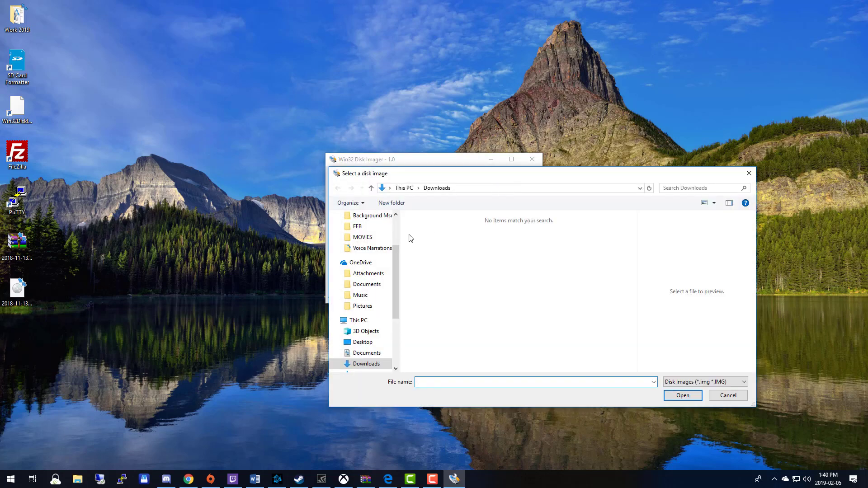
left_click(364, 342)
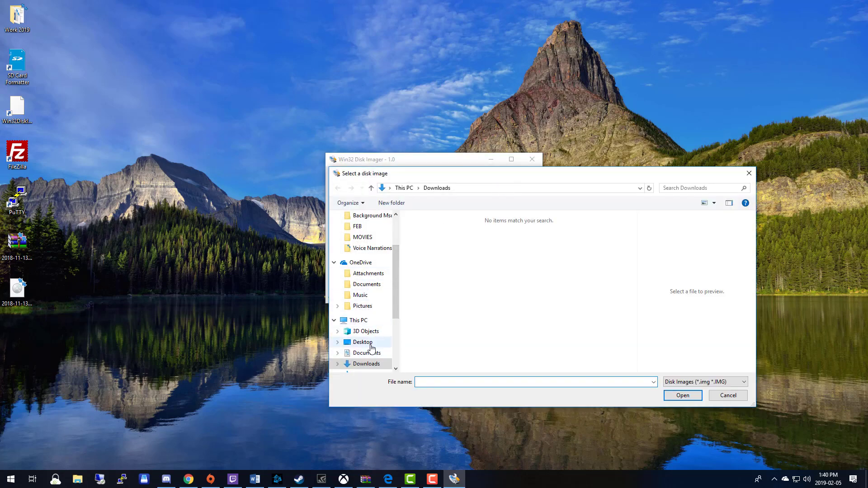
scroll(634, 270, "down", 1)
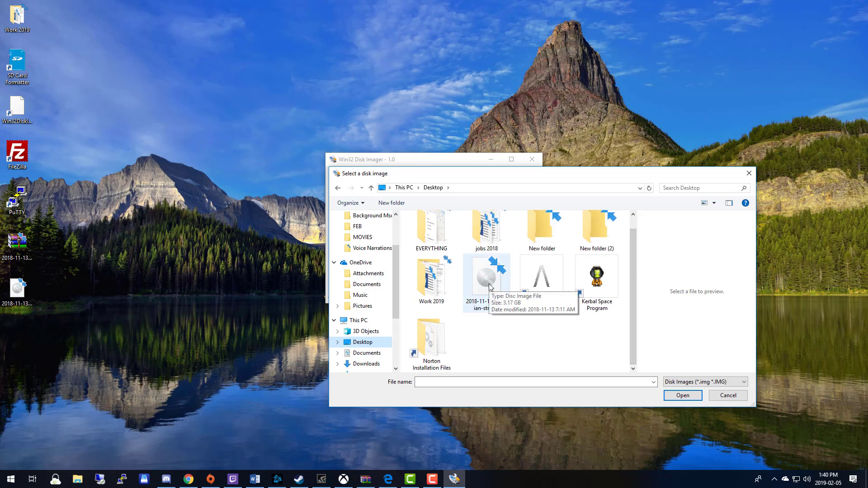
left_click(684, 382)
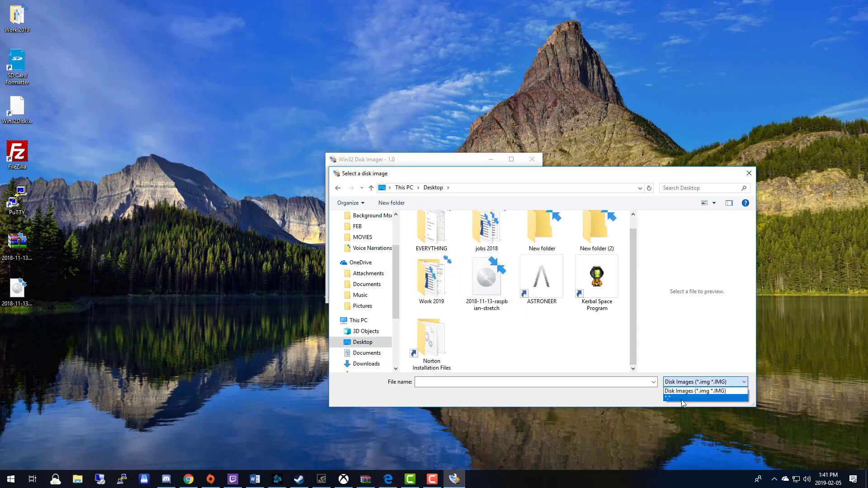
left_click(682, 398)
scroll(615, 335, "down", 1)
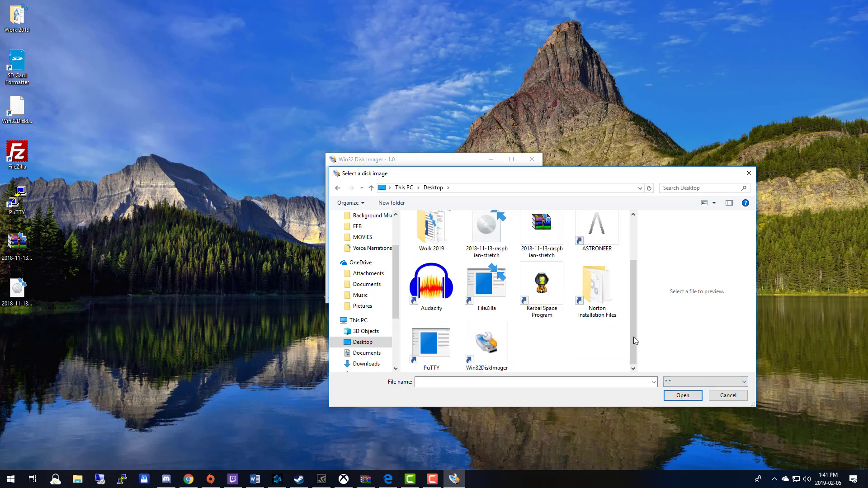
scroll(632, 339, "up", 2)
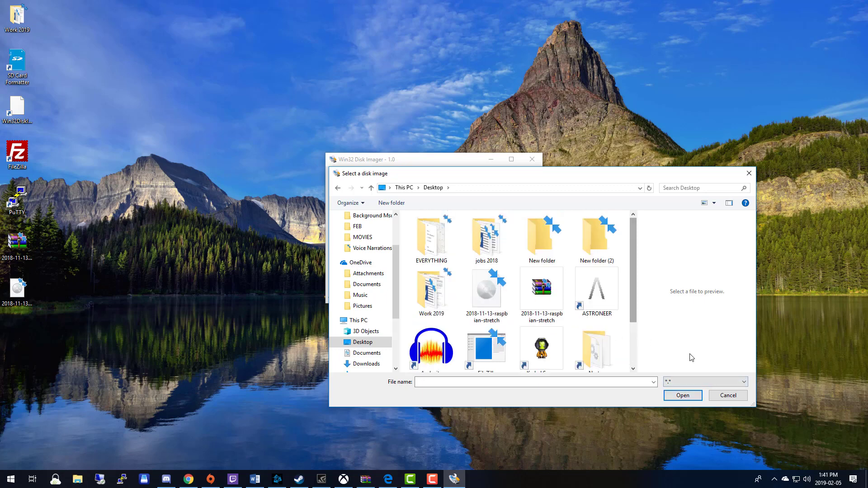
left_click(696, 383)
left_click(683, 390)
left_click(486, 292)
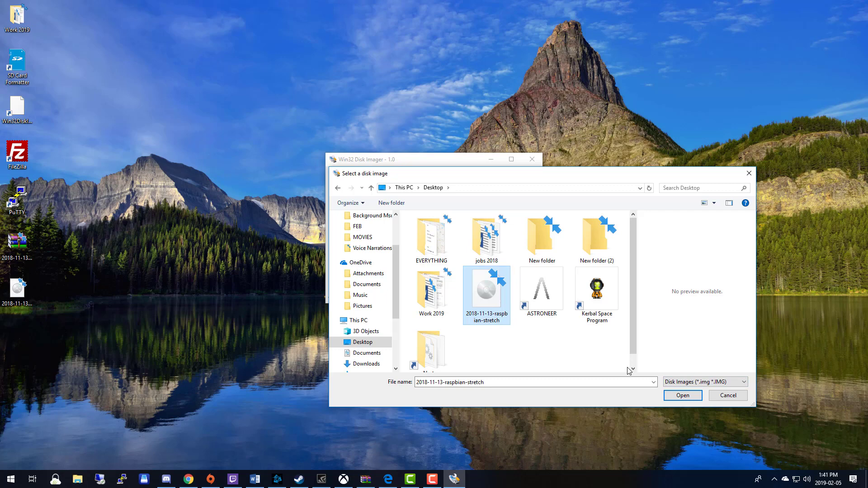
- Write the raspbian-stretch image to F:, confirm the overwrite, and close the imager after success
left_click(682, 396)
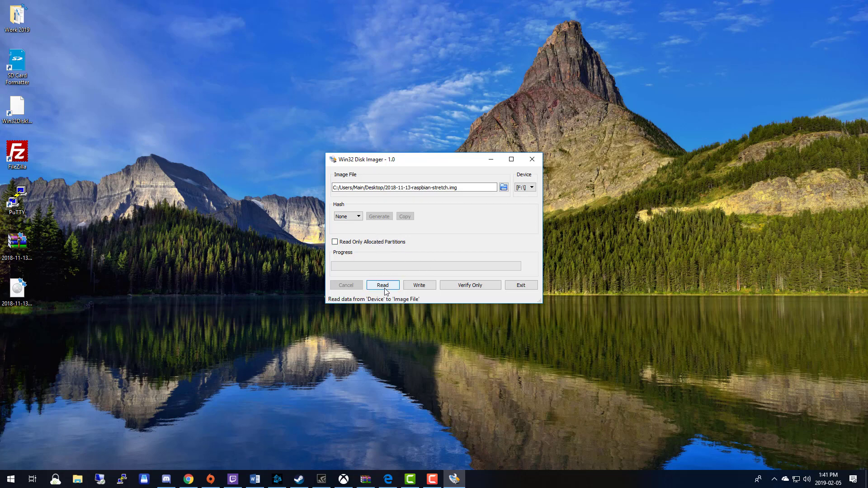
left_click(423, 286)
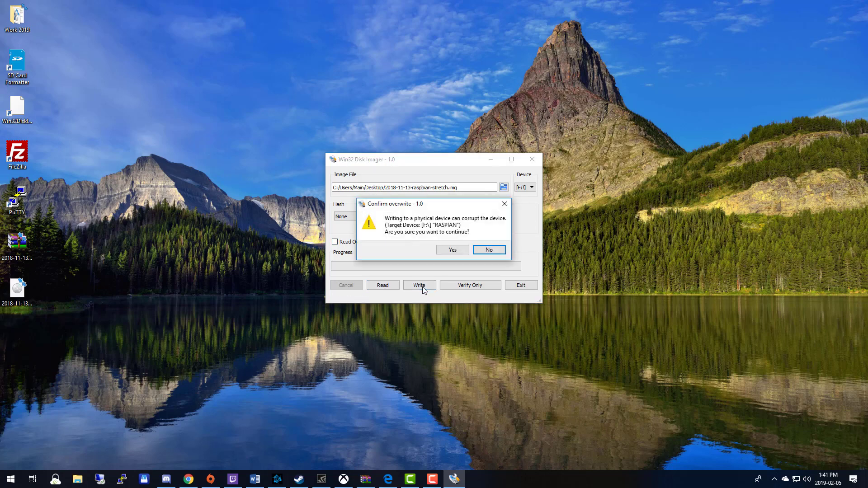
left_click(455, 251)
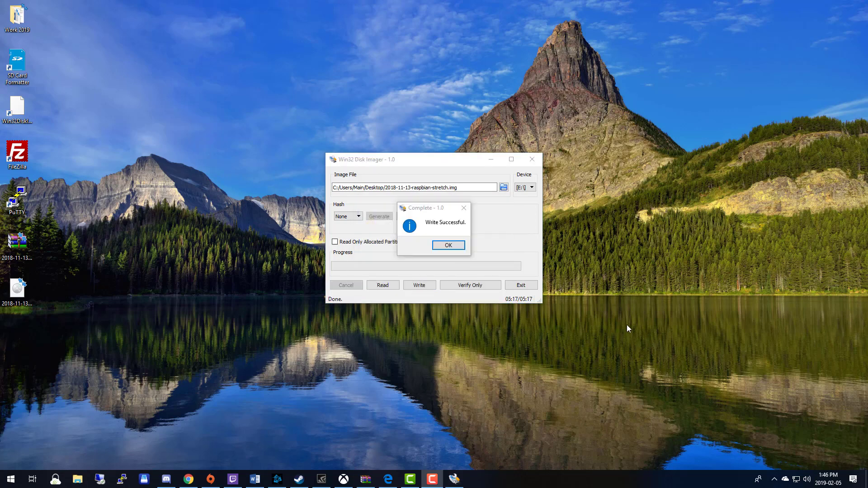
left_click(448, 245)
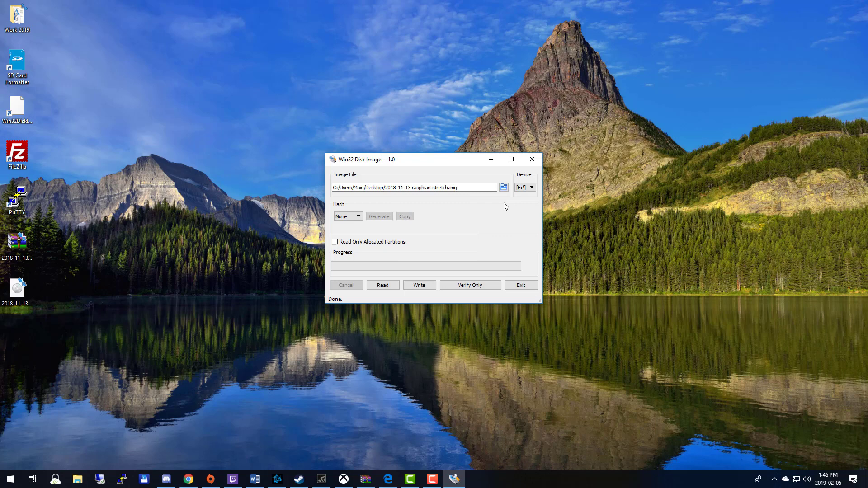
left_click(531, 160)
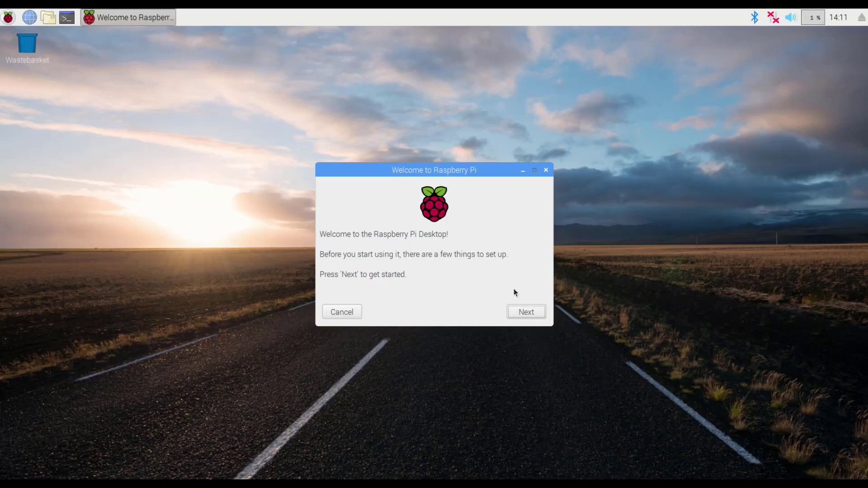
- Choose Canada, Canadian English, Edmonton timezone and the US keyboard in the setup wizard
left_click(524, 311)
left_click(452, 228)
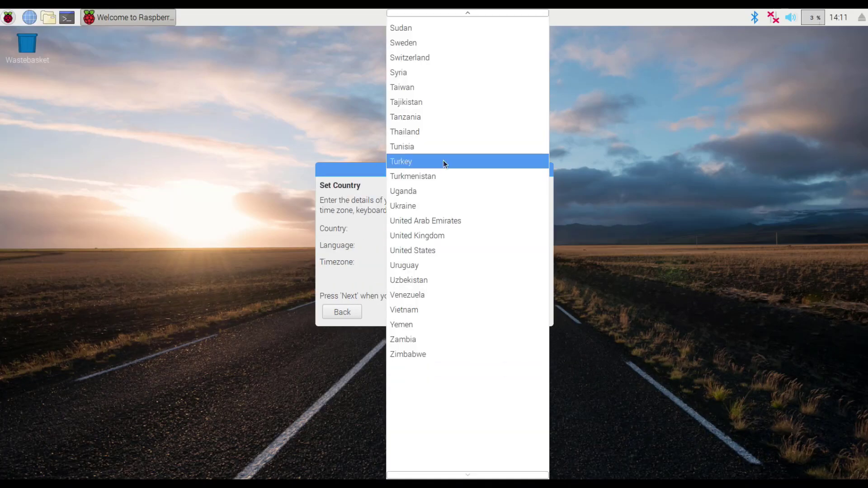
left_click(440, 39)
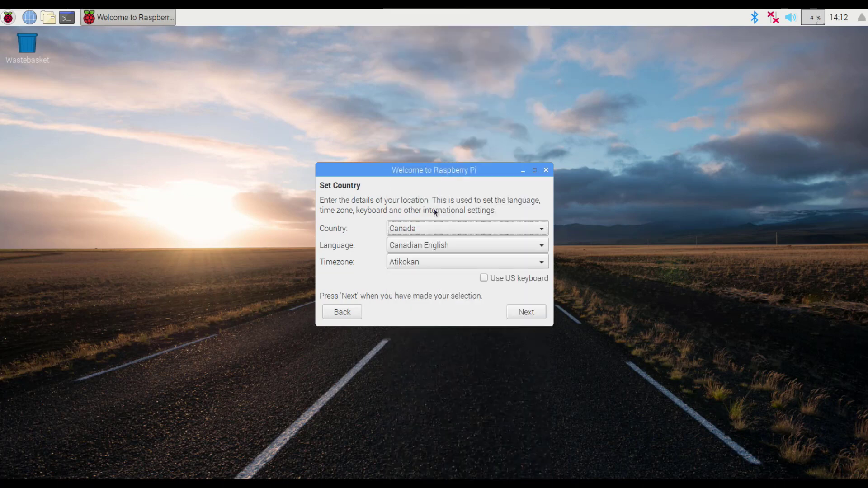
left_click(433, 245)
left_click(432, 245)
left_click(427, 265)
left_click(427, 357)
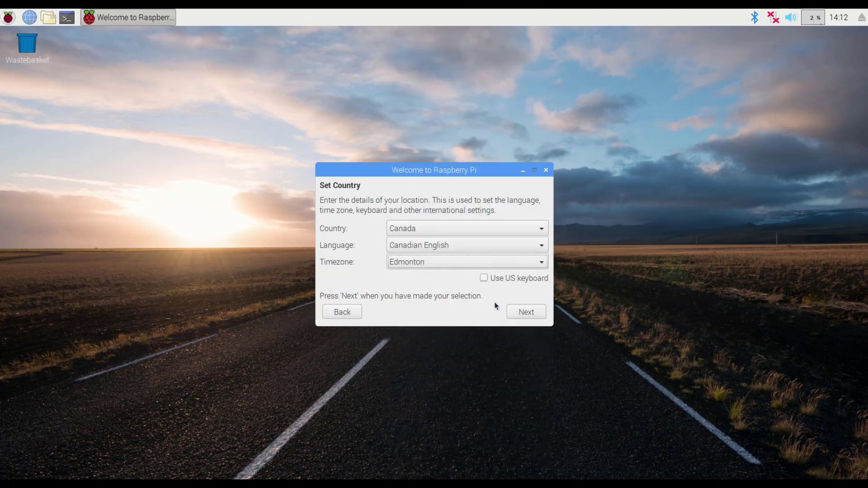
left_click(484, 278)
left_click(526, 315)
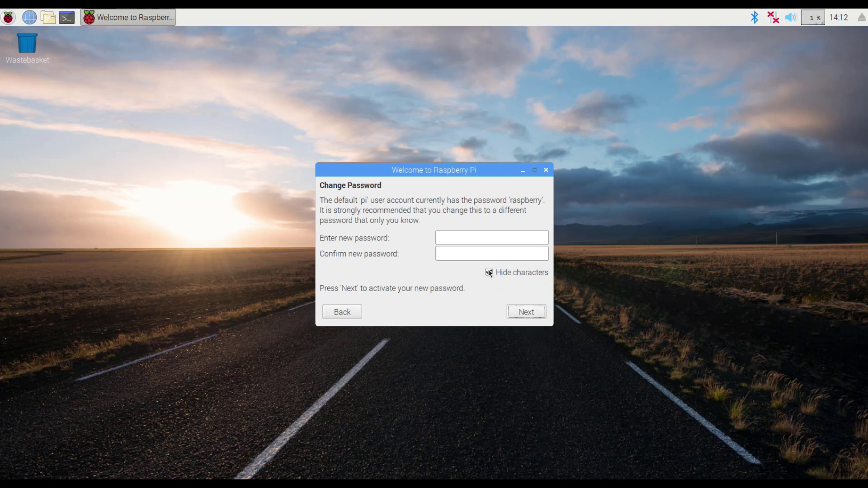
- Set a new password for the pi account, entering it twice to confirm
left_click(475, 241)
type("pass")
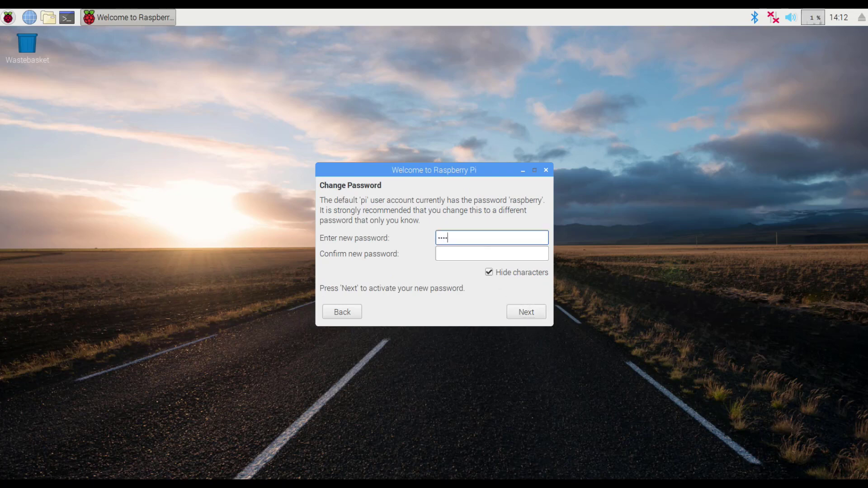
key("Tab")
type("pass")
left_click(522, 317)
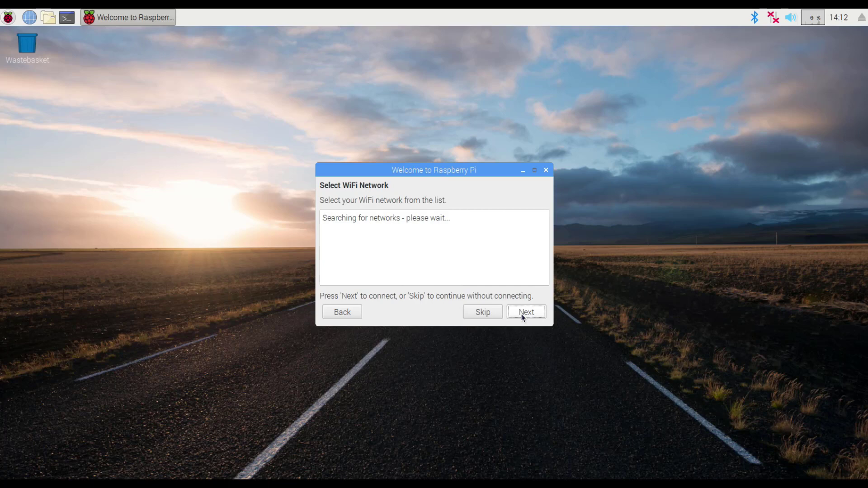
- Connect to the AEON WiFi network using its WiFi password
left_click(373, 215)
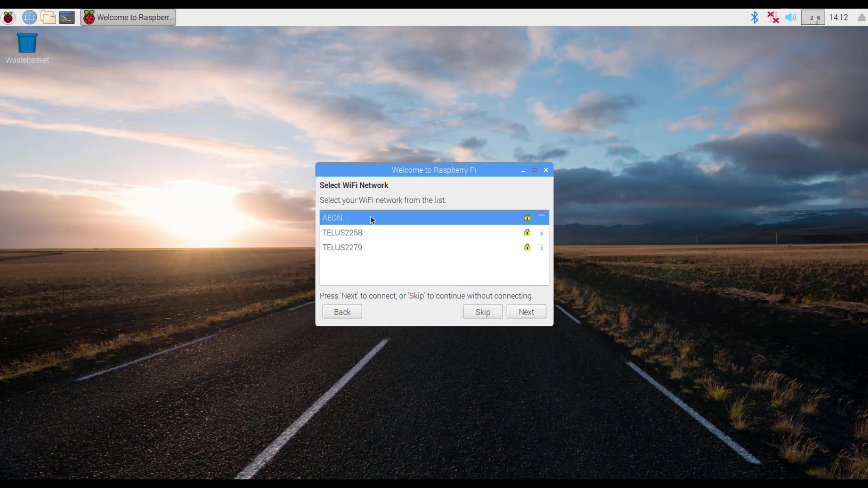
left_click(531, 312)
type("password")
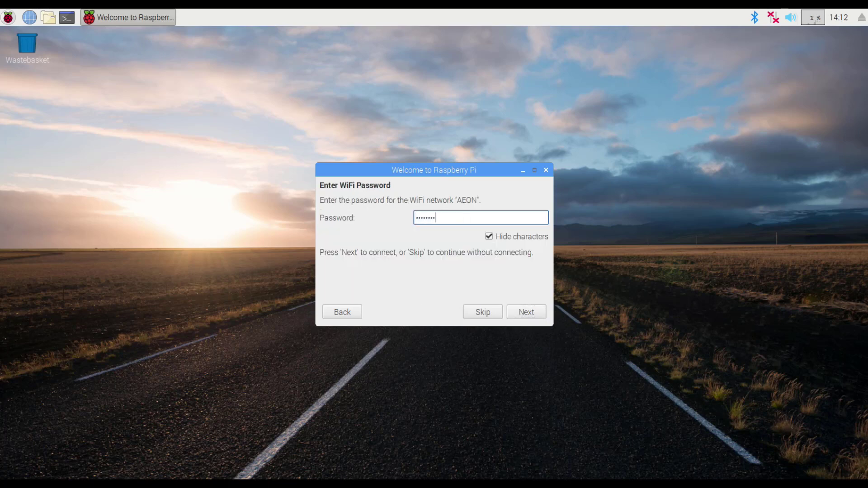
key("Return")
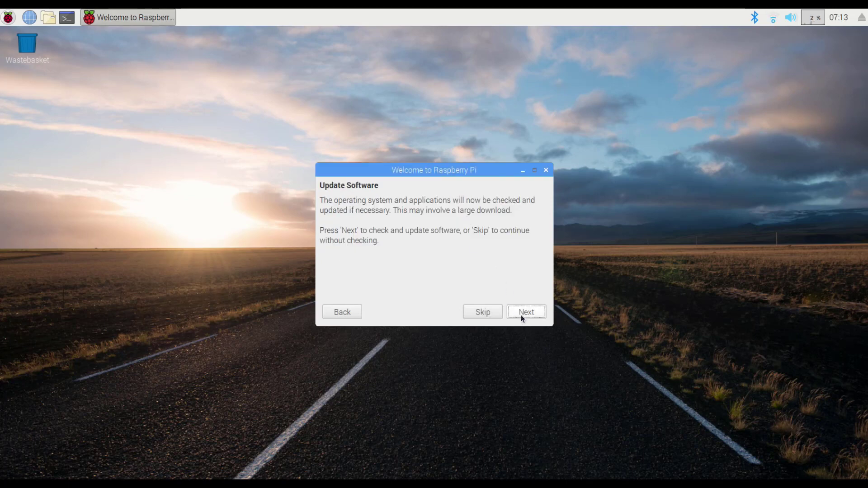
- Check for and install Raspbian software updates, then acknowledge the system is up to date
left_click(523, 313)
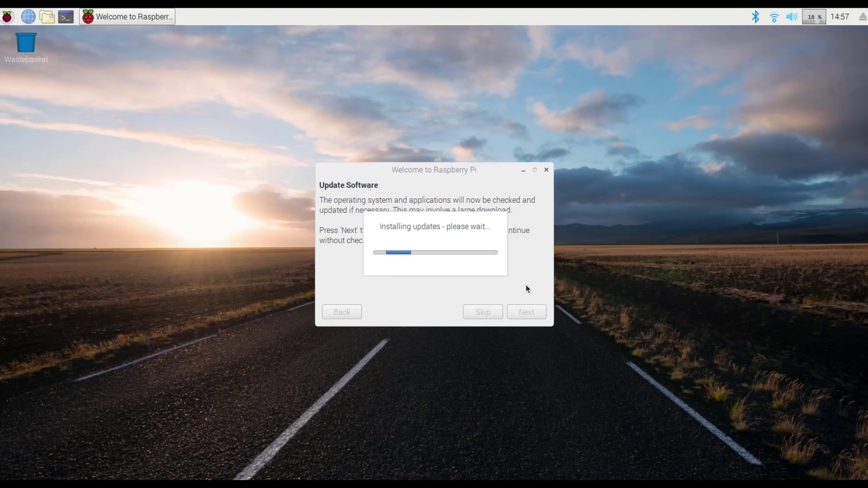
left_click(435, 257)
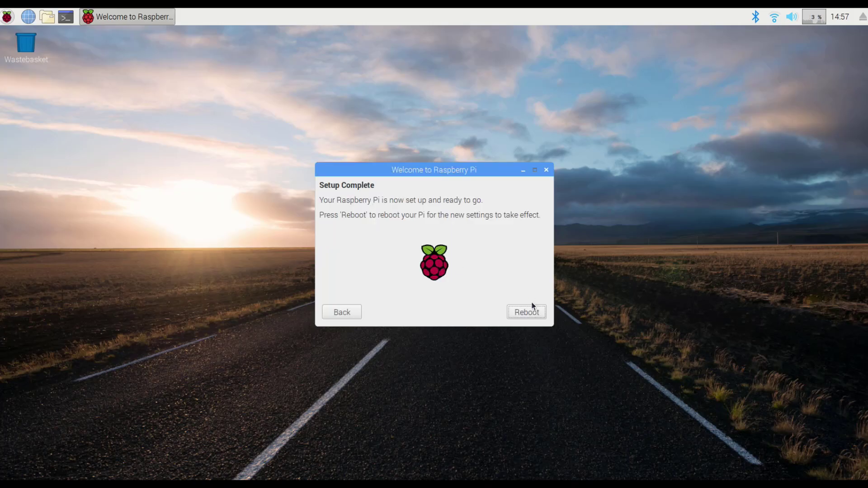